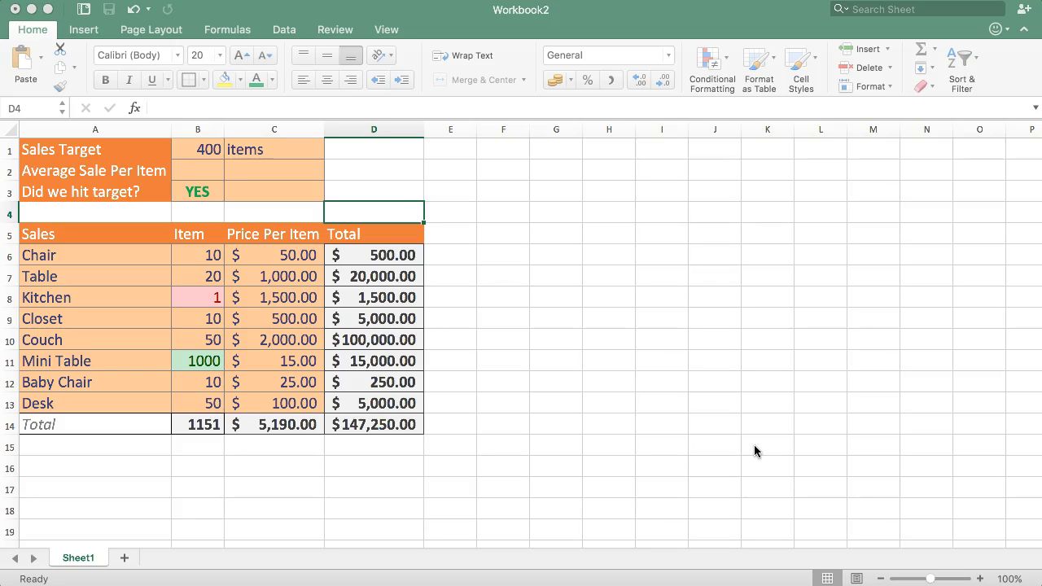
{"action": "left_click", "coordinate": [444, 297]}
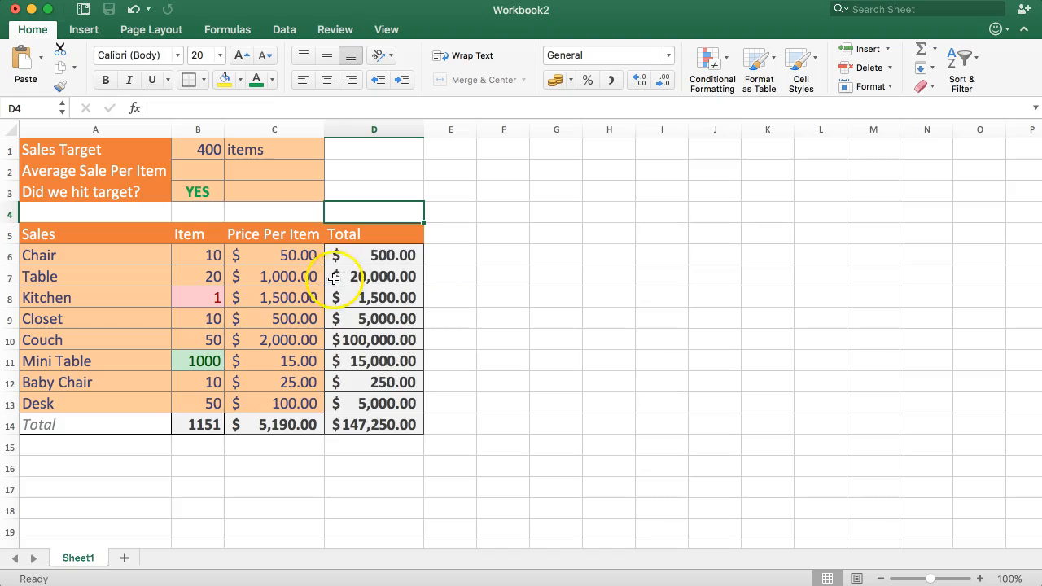
{"action": "left_click_drag", "start_coordinate": [196, 254], "coordinate": [192, 404]}
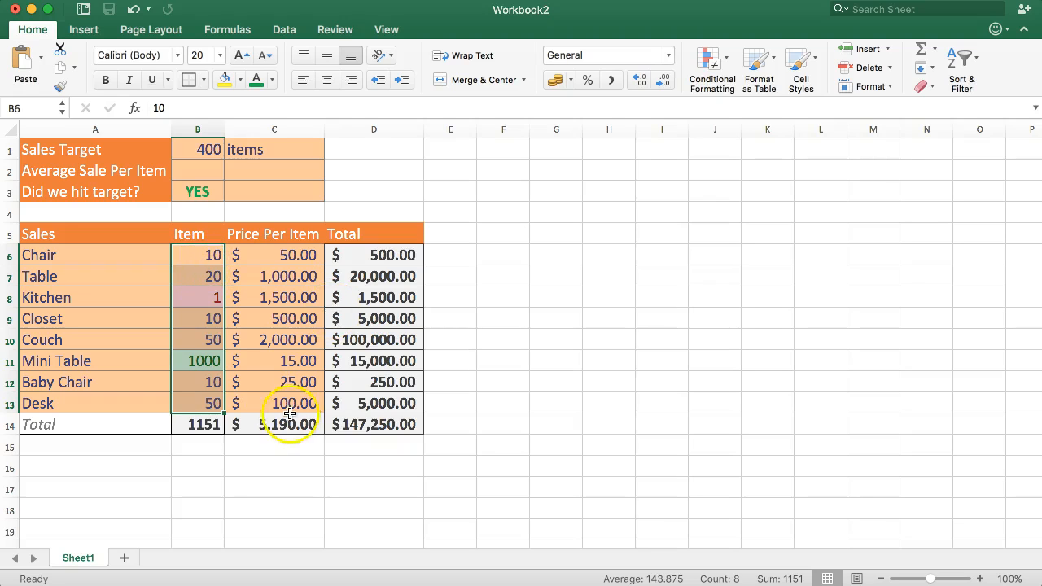
{"action": "left_click", "coordinate": [199, 300]}
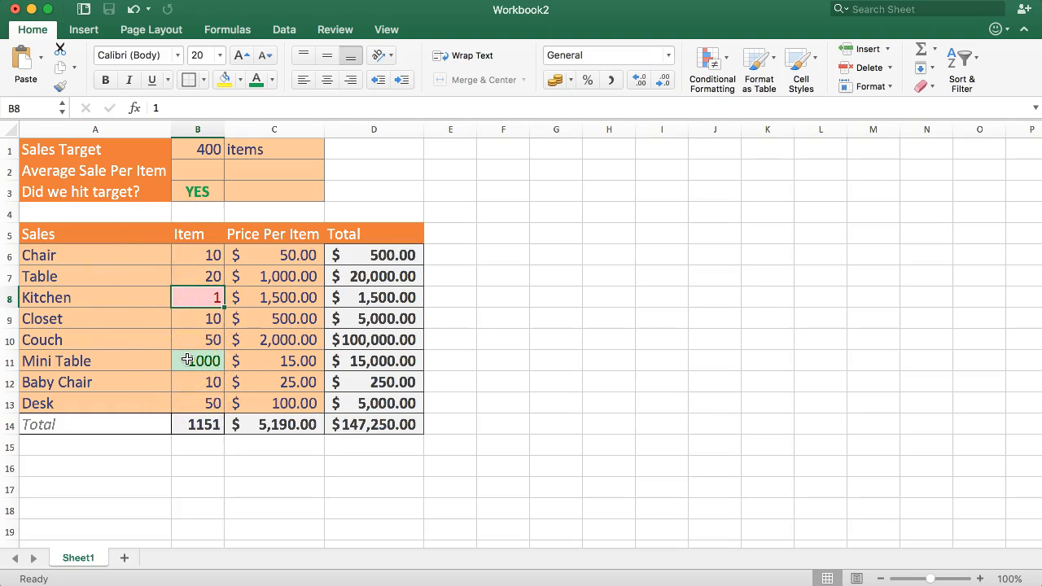
- Start a conditional formatting rule on the item totals in D6:D13 that formats only top or bottom ranked values
{"action": "left_click_drag", "start_coordinate": [354, 256], "coordinate": [400, 402]}
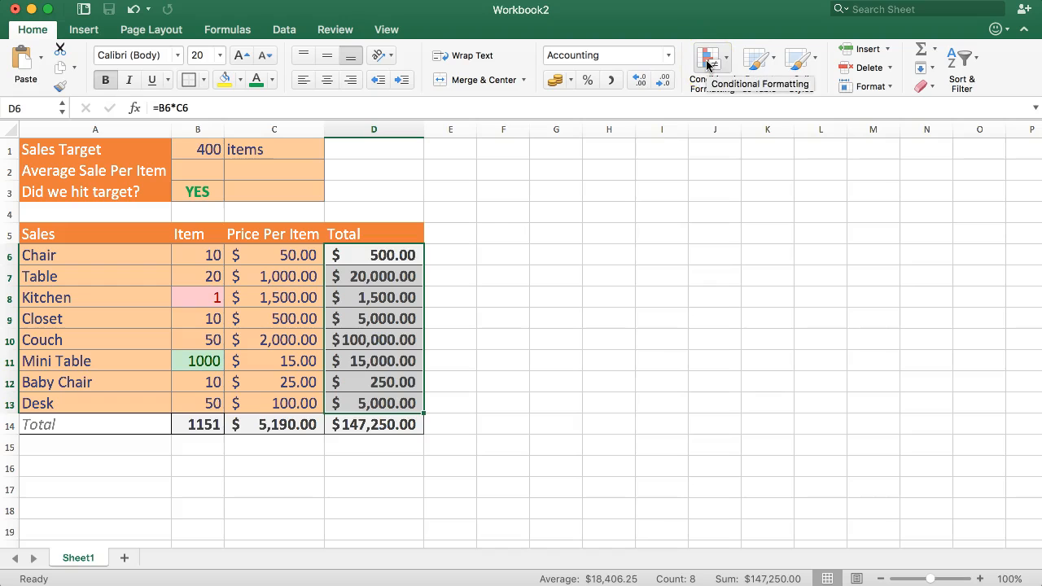
{"action": "left_click", "coordinate": [31, 30]}
{"action": "left_click", "coordinate": [32, 30]}
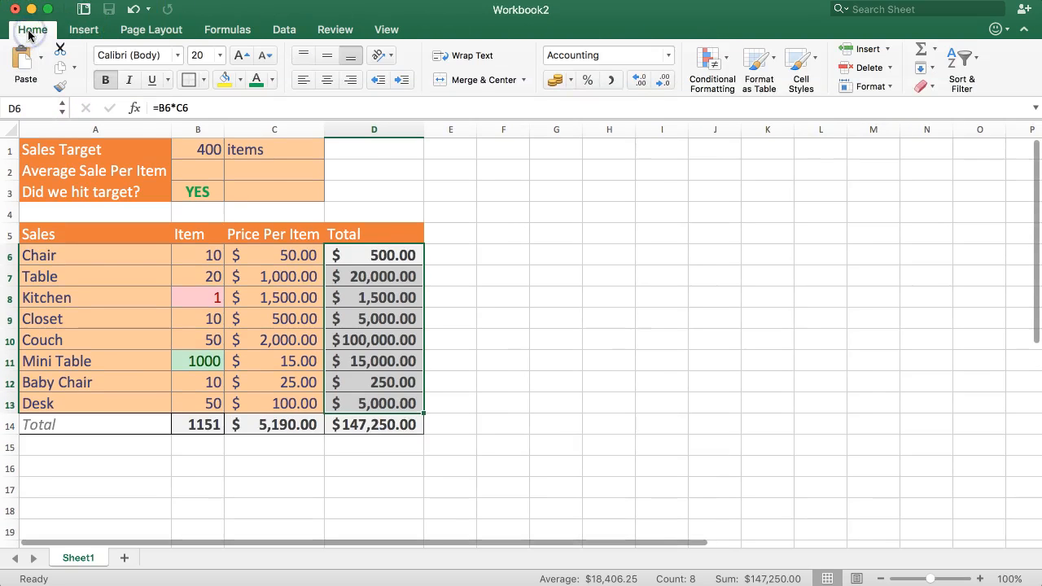
{"action": "left_click", "coordinate": [718, 72]}
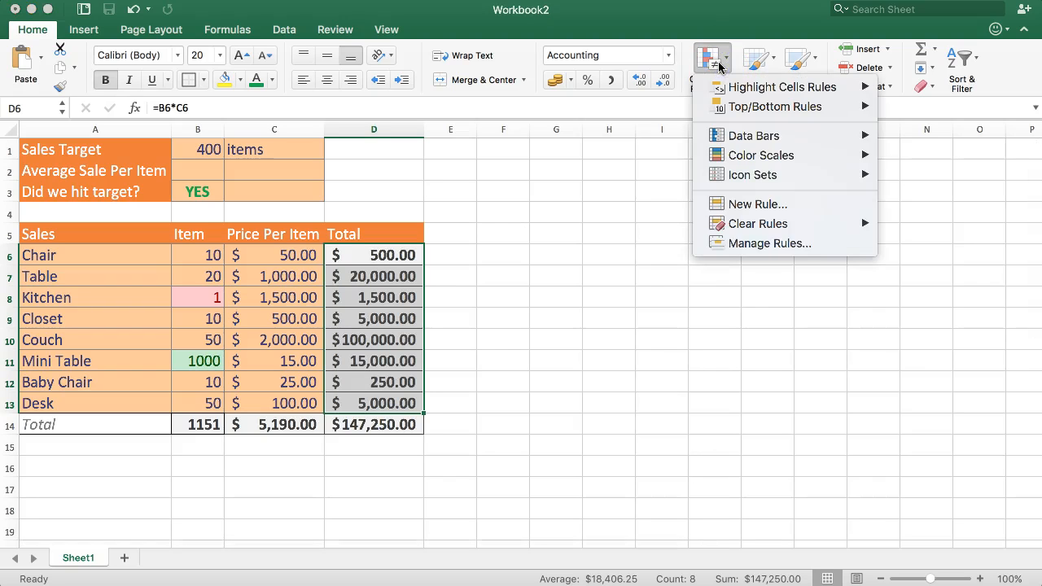
{"action": "mouse_move", "coordinate": [744, 87]}
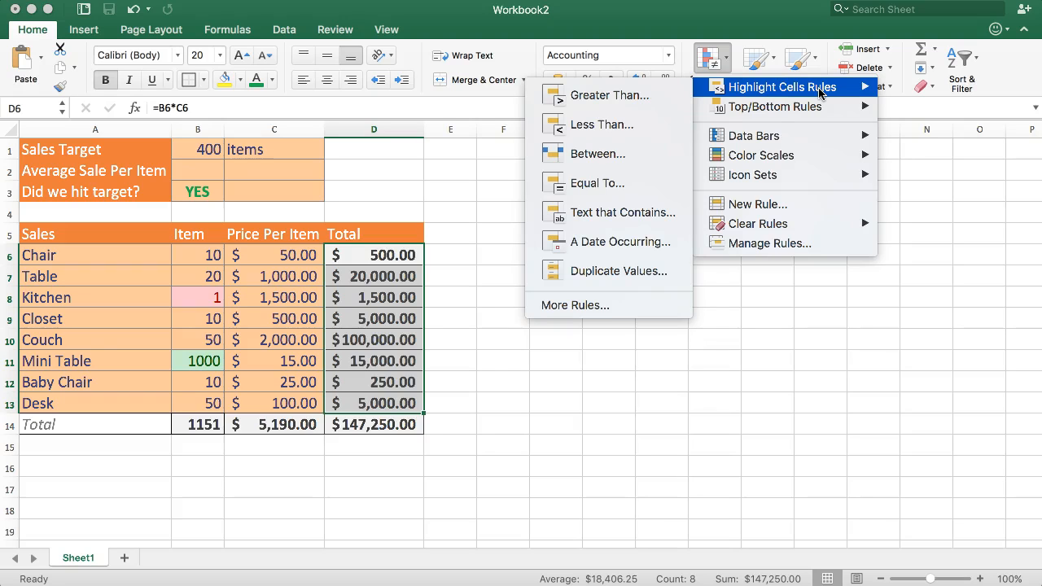
{"action": "left_click", "coordinate": [605, 100]}
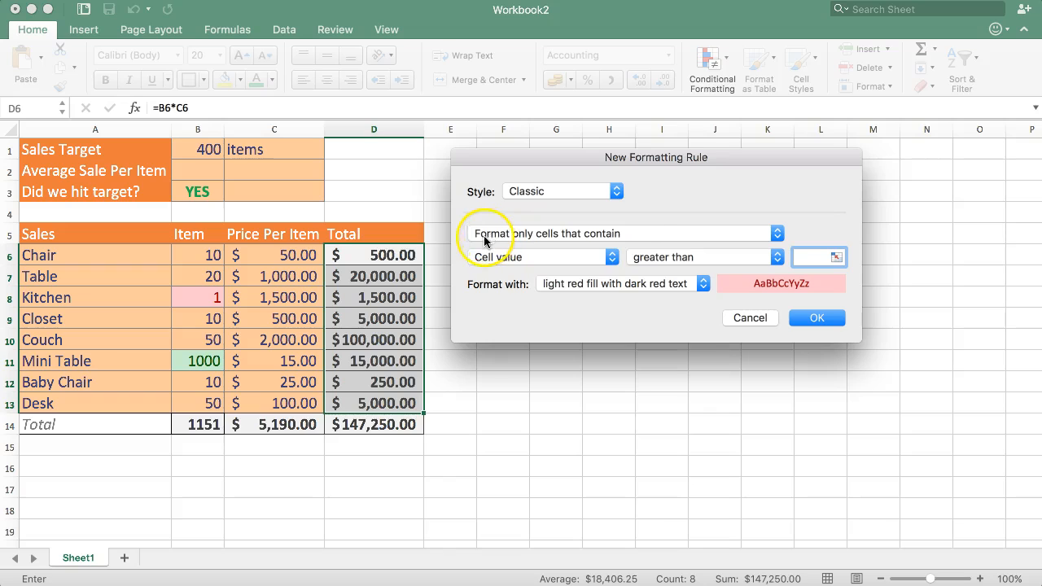
{"action": "left_click", "coordinate": [636, 235]}
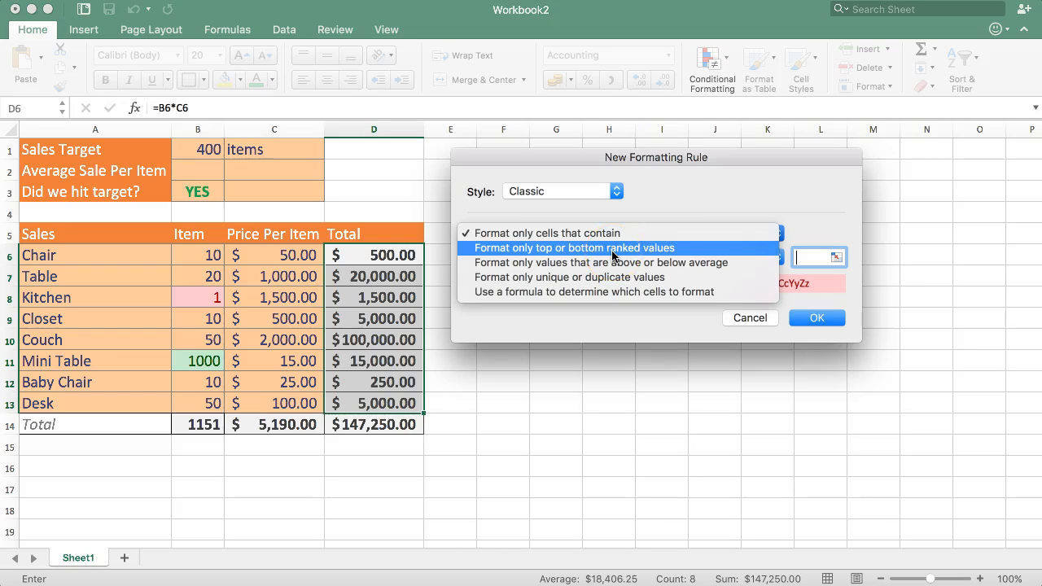
{"action": "left_click", "coordinate": [613, 249]}
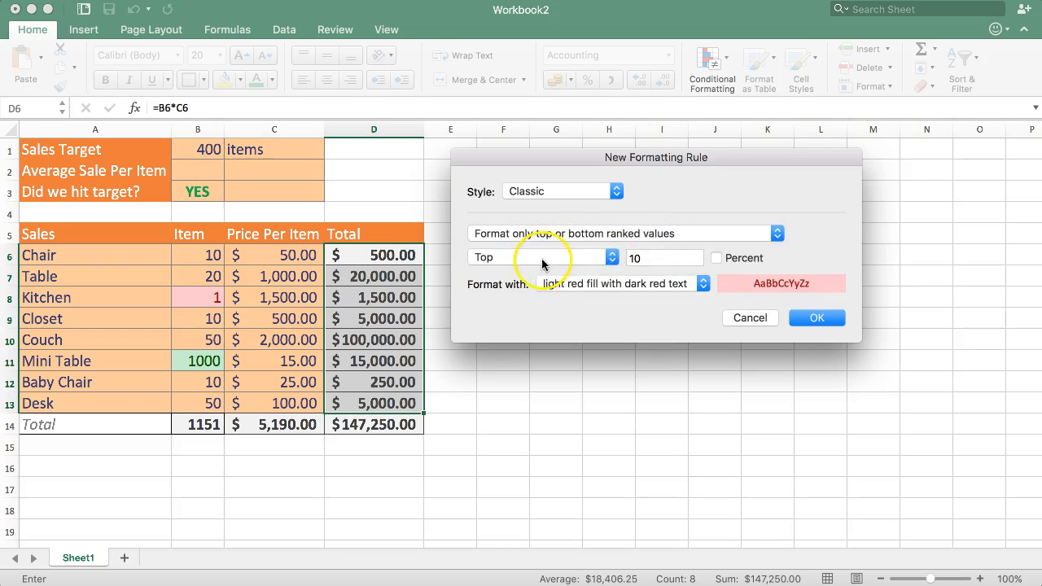
- Set the rule to format the top 1 value with green fill with dark green text, and apply it
{"action": "left_click", "coordinate": [542, 259]}
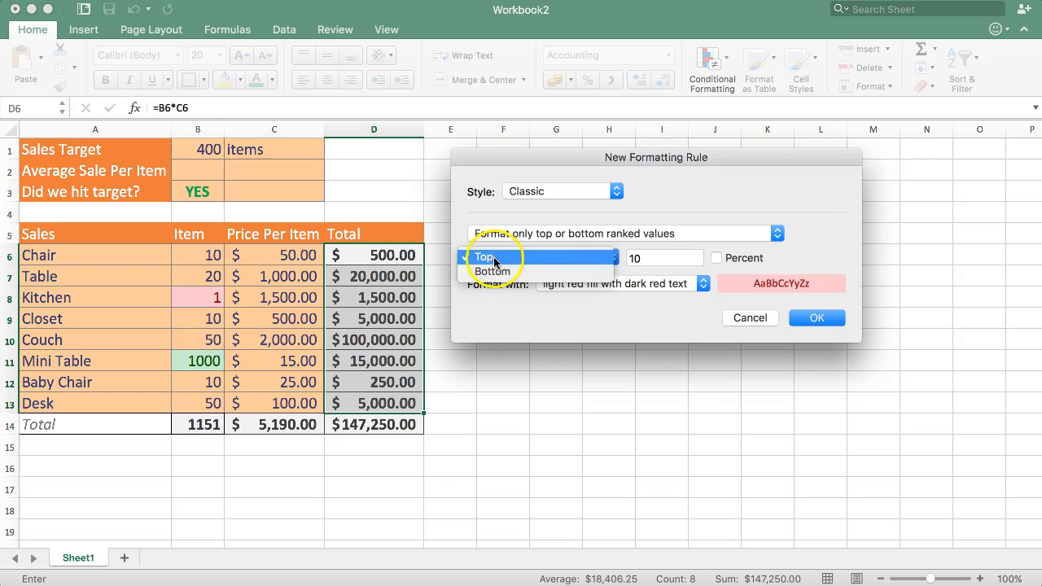
{"action": "left_click", "coordinate": [494, 258]}
{"action": "left_click_drag", "start_coordinate": [675, 258], "coordinate": [616, 252]}
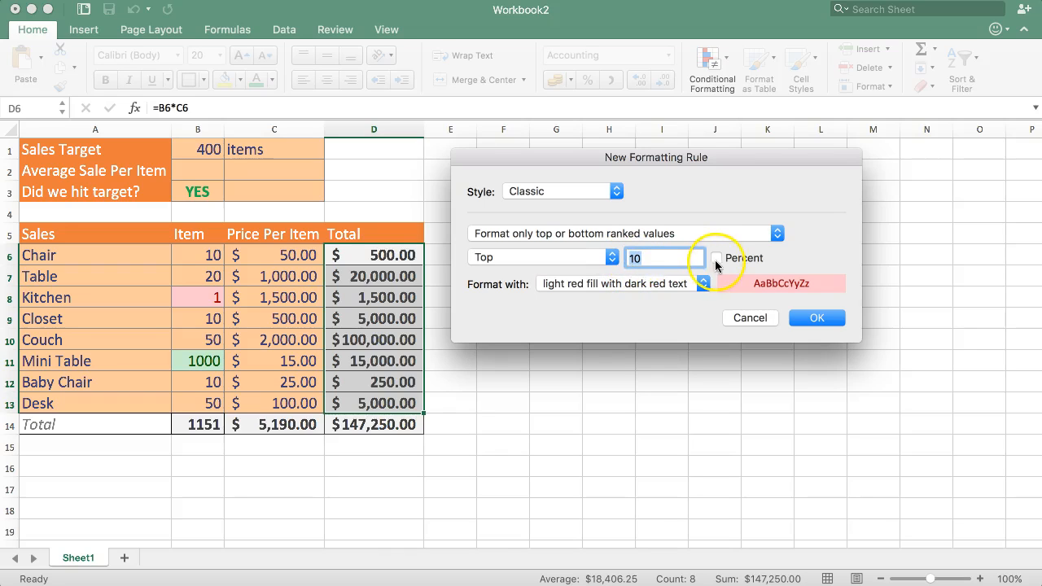
{"action": "left_click", "coordinate": [646, 257]}
{"action": "key", "text": "BackSpace"}
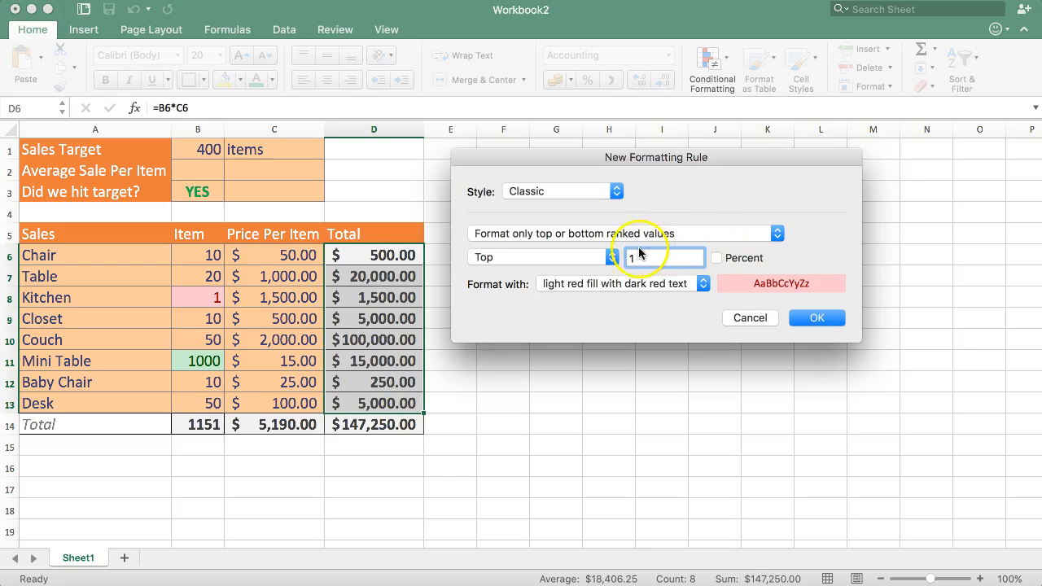
{"action": "left_click", "coordinate": [604, 282]}
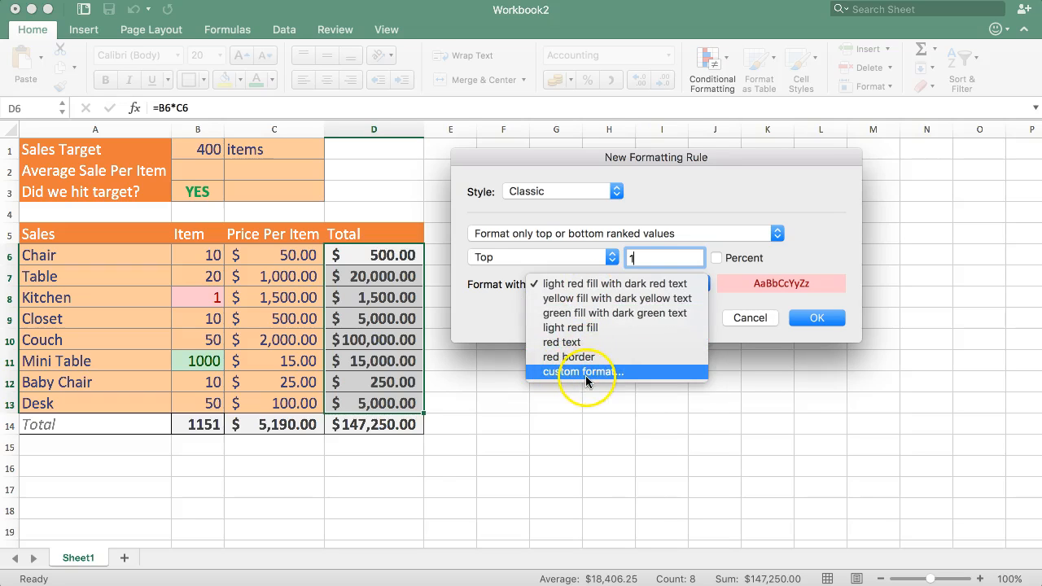
{"action": "left_click", "coordinate": [569, 316]}
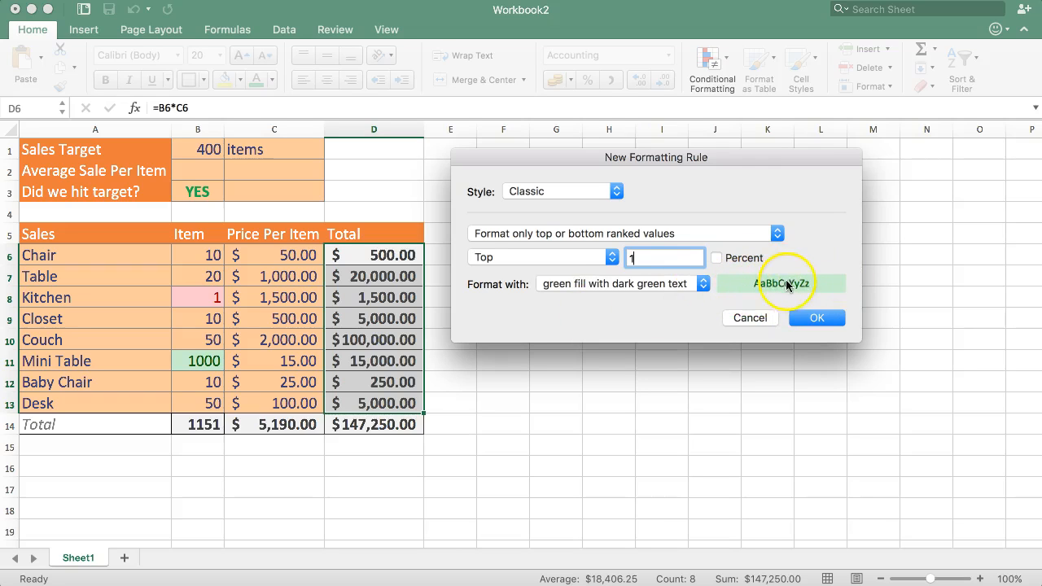
{"action": "left_click", "coordinate": [816, 317]}
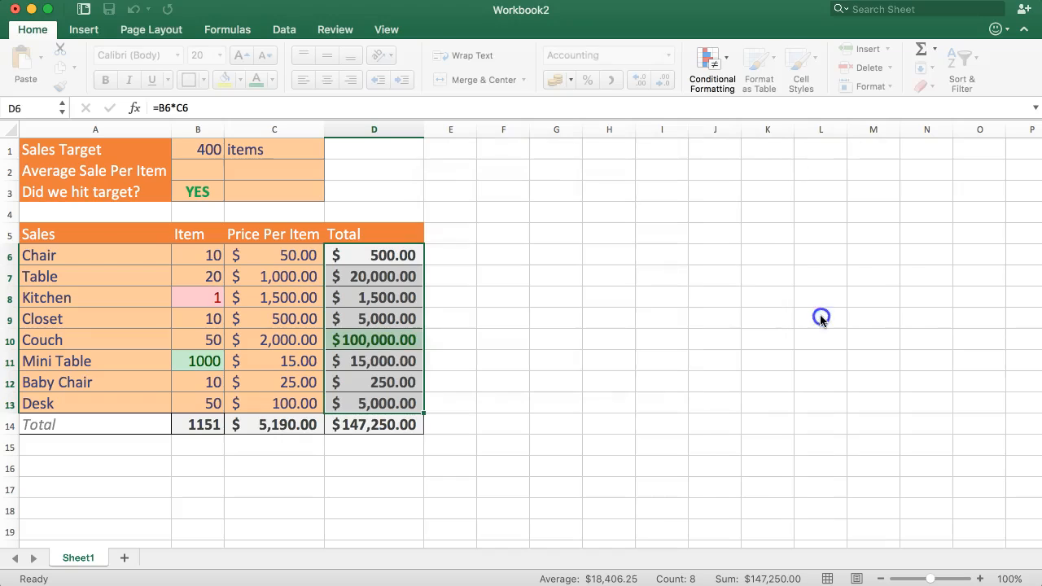
{"action": "left_click", "coordinate": [411, 319]}
{"action": "left_click", "coordinate": [383, 340]}
- Start a second conditional formatting rule on D6:D13, again for only top or bottom ranked values
{"action": "left_click_drag", "start_coordinate": [384, 256], "coordinate": [384, 403]}
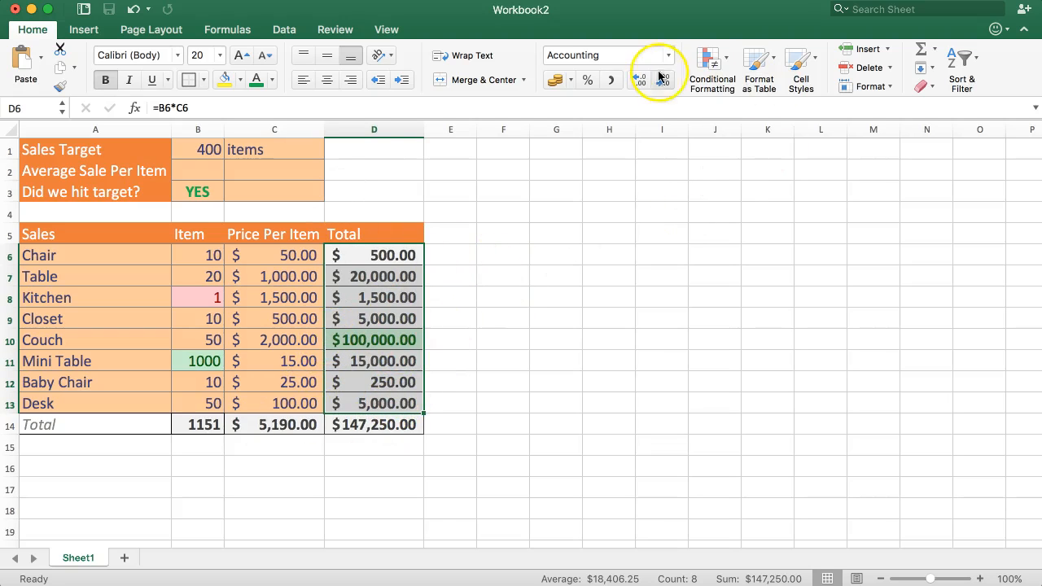
{"action": "left_click", "coordinate": [706, 60]}
{"action": "mouse_move", "coordinate": [741, 87]}
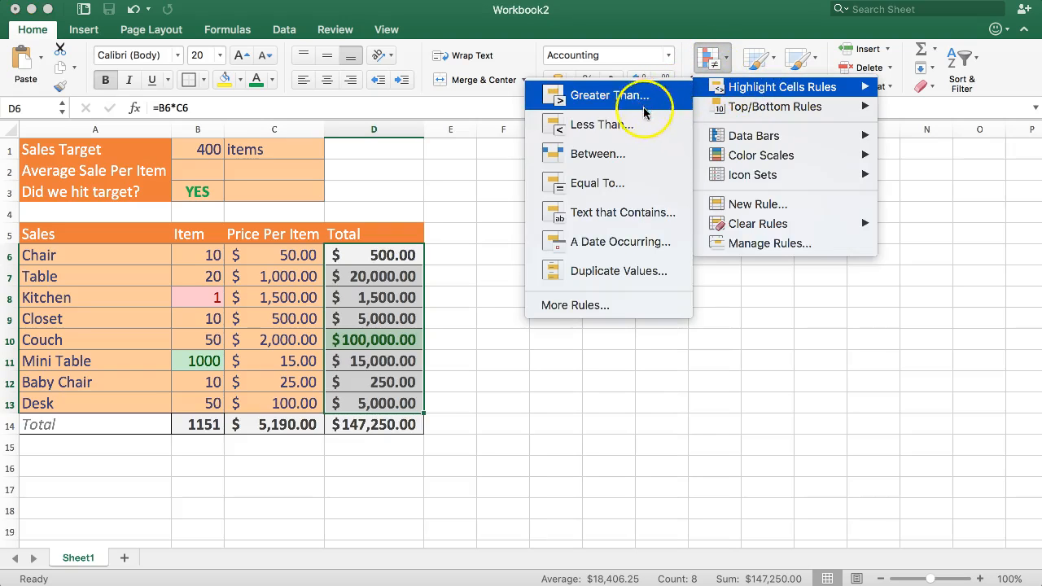
{"action": "left_click", "coordinate": [627, 124]}
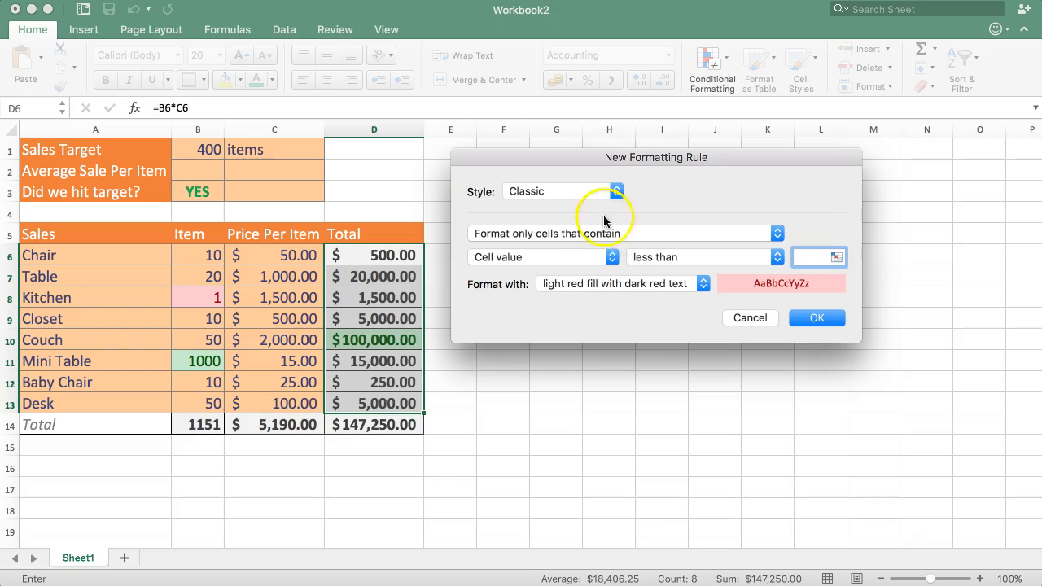
{"action": "left_click", "coordinate": [627, 235]}
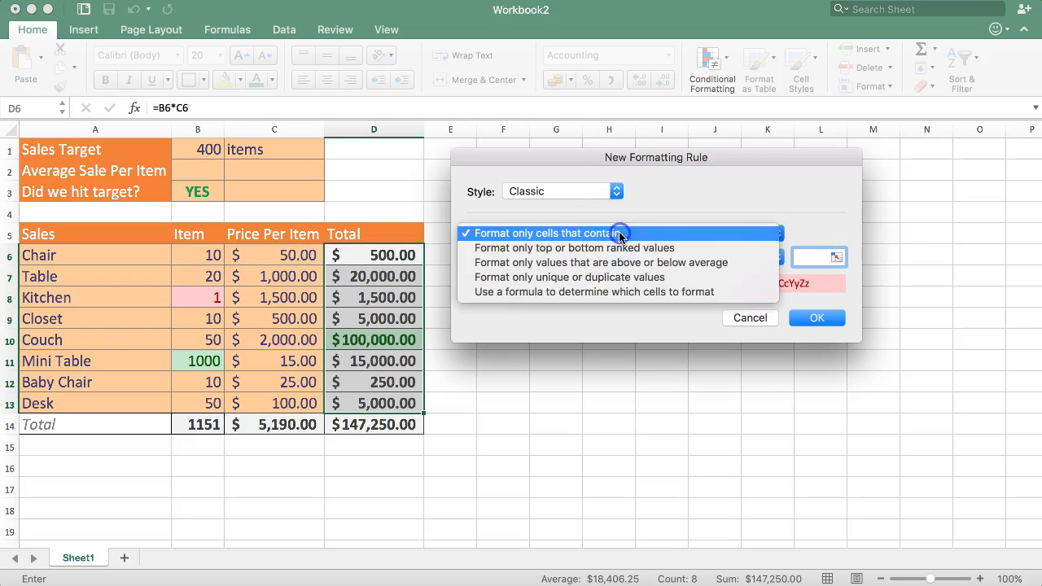
{"action": "left_click", "coordinate": [538, 247]}
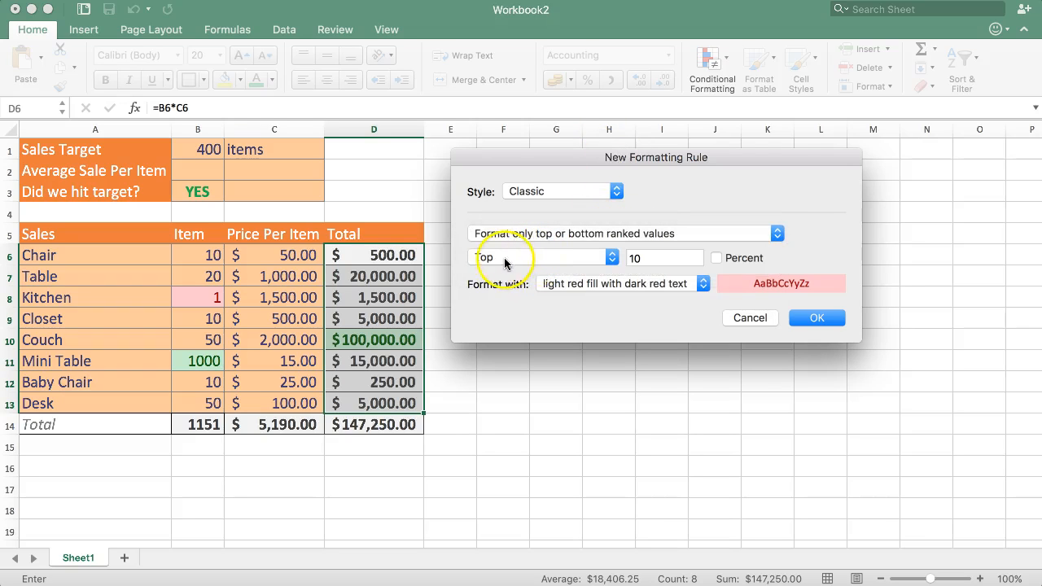
- Set the second rule to format the bottom 1 value with light red fill with dark red text, and apply it
{"action": "left_click", "coordinate": [499, 257]}
{"action": "left_click", "coordinate": [489, 272]}
{"action": "left_click", "coordinate": [650, 259]}
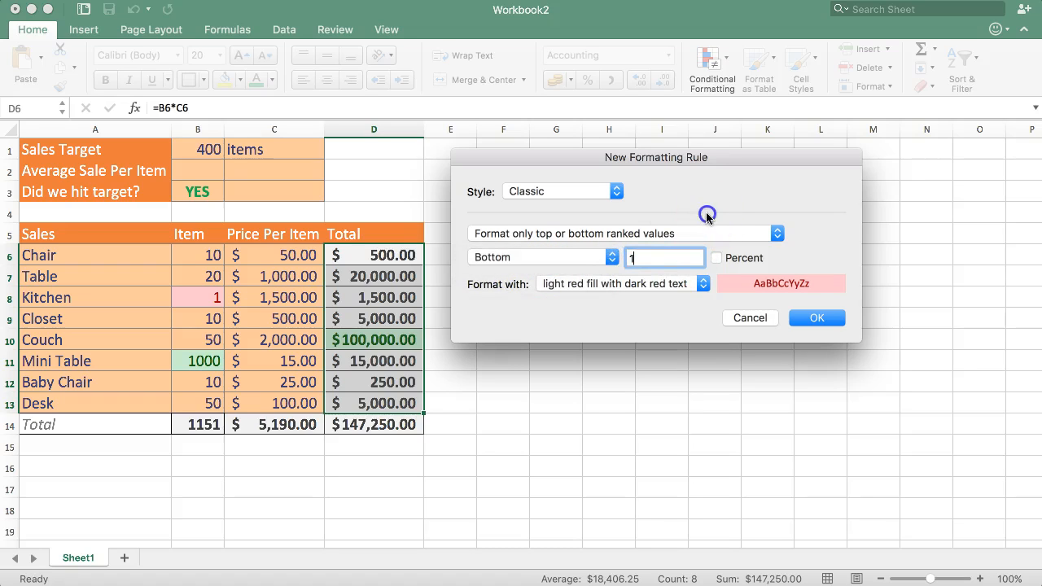
{"action": "left_click", "coordinate": [599, 283]}
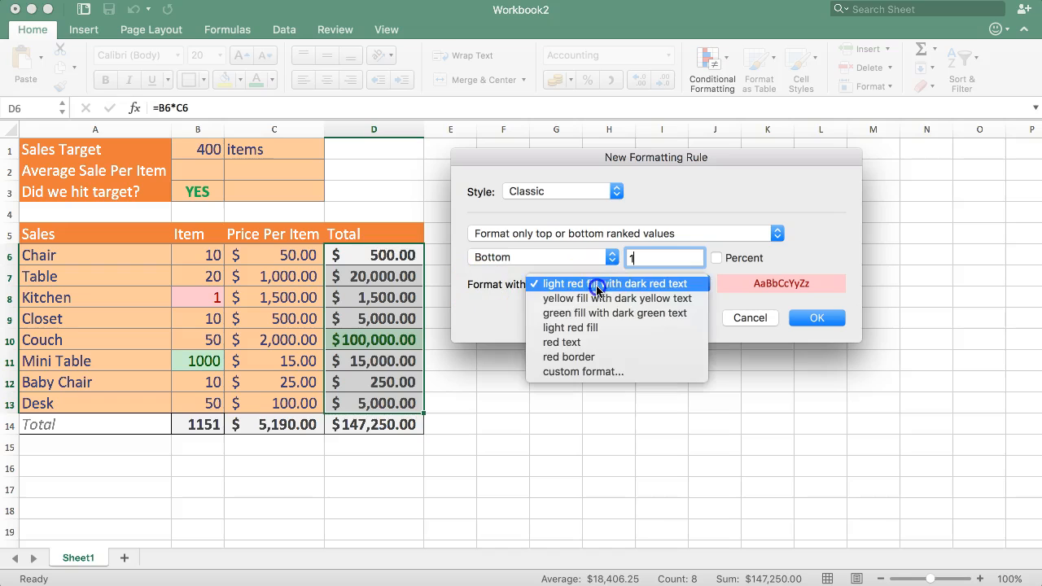
{"action": "left_click", "coordinate": [599, 284]}
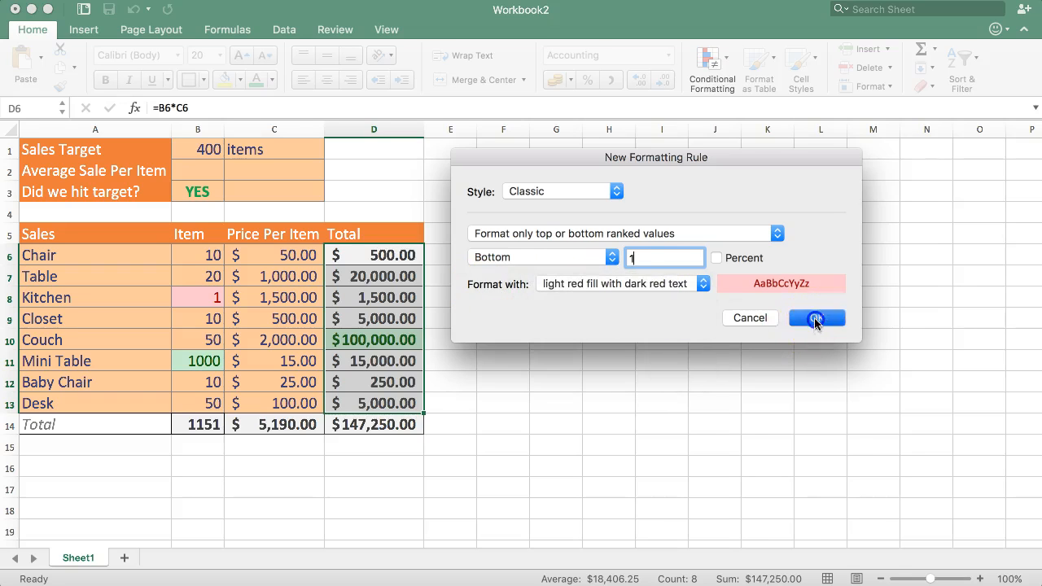
{"action": "left_click", "coordinate": [814, 317]}
{"action": "left_click", "coordinate": [661, 339]}
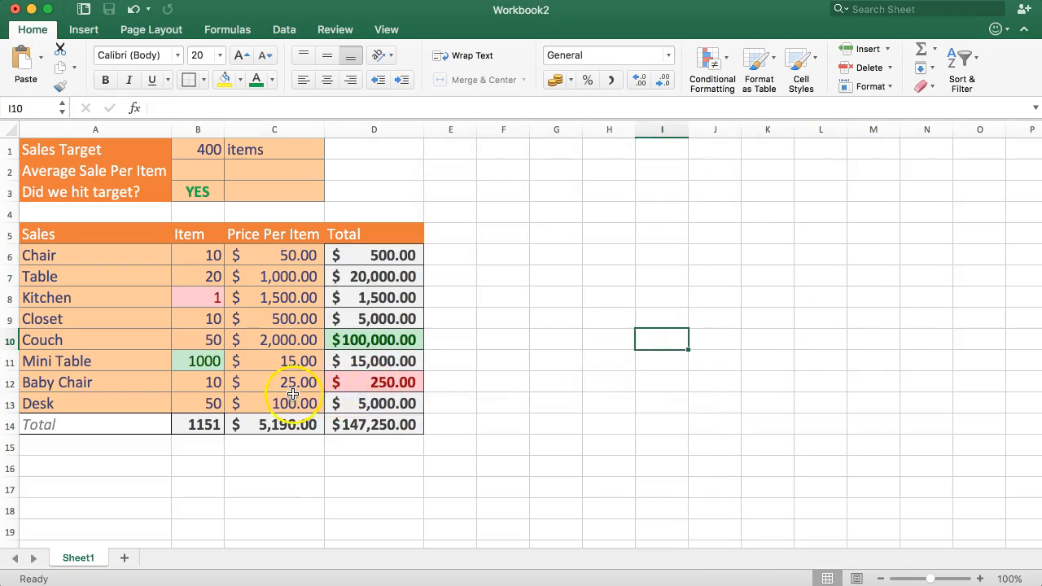
{"action": "left_click", "coordinate": [371, 381]}
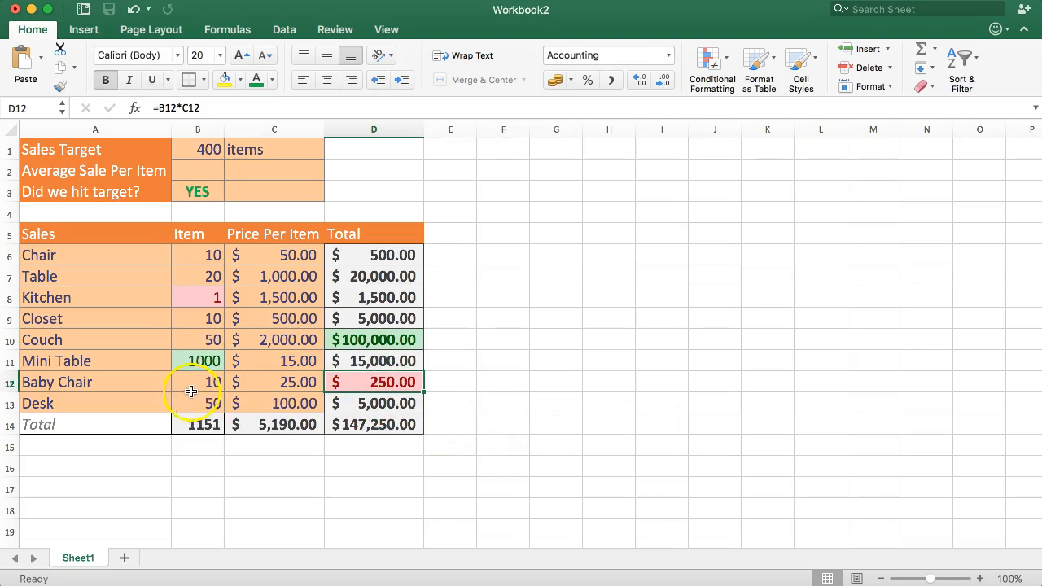
- Change the Couch item quantity in B10 to 1 and check the highlighting in the Total column
{"action": "left_click", "coordinate": [207, 343]}
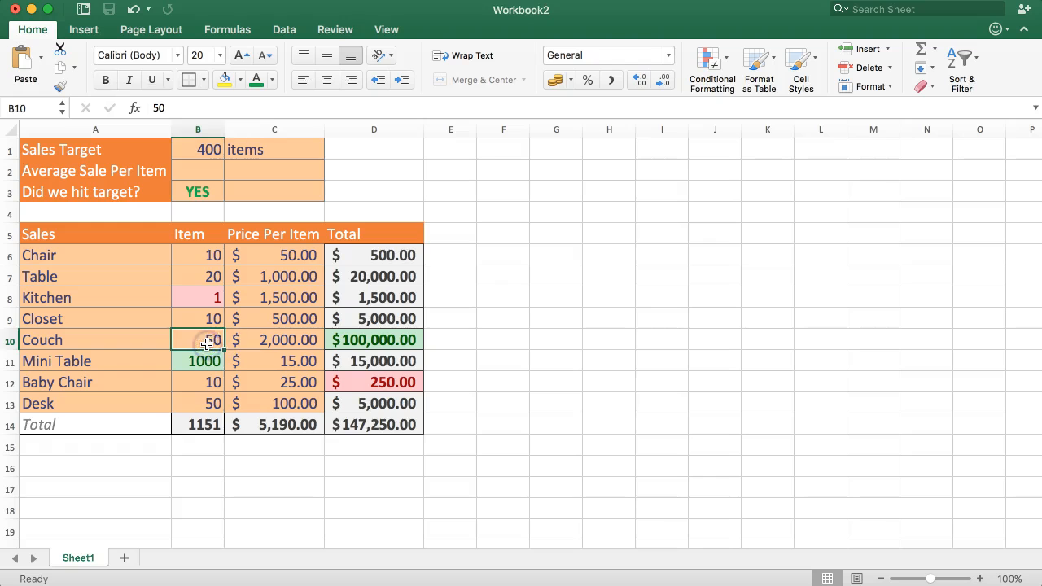
{"action": "type", "text": "1"}
{"action": "key", "text": "Return"}
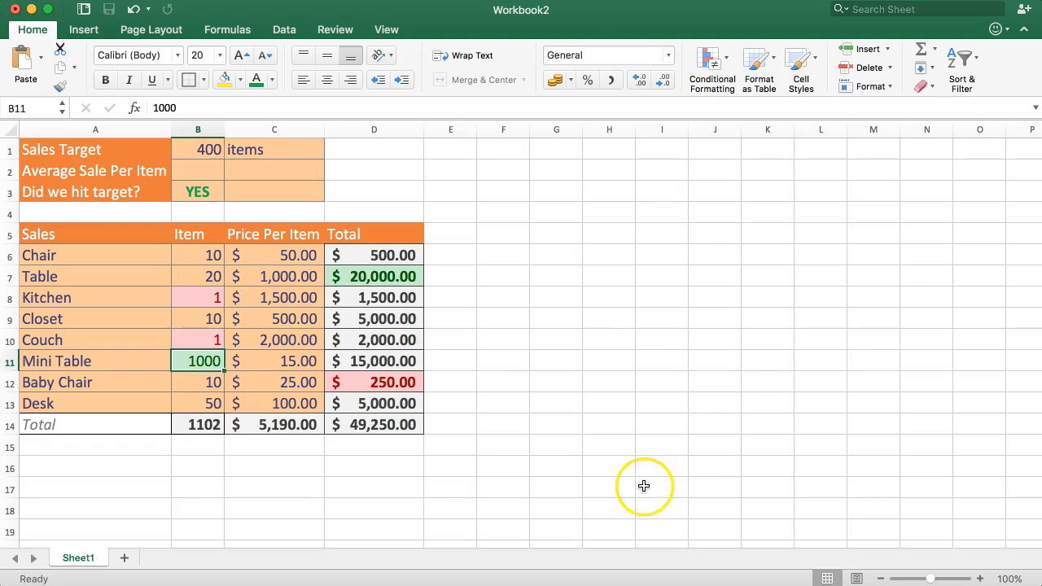
{"action": "left_click", "coordinate": [377, 342]}
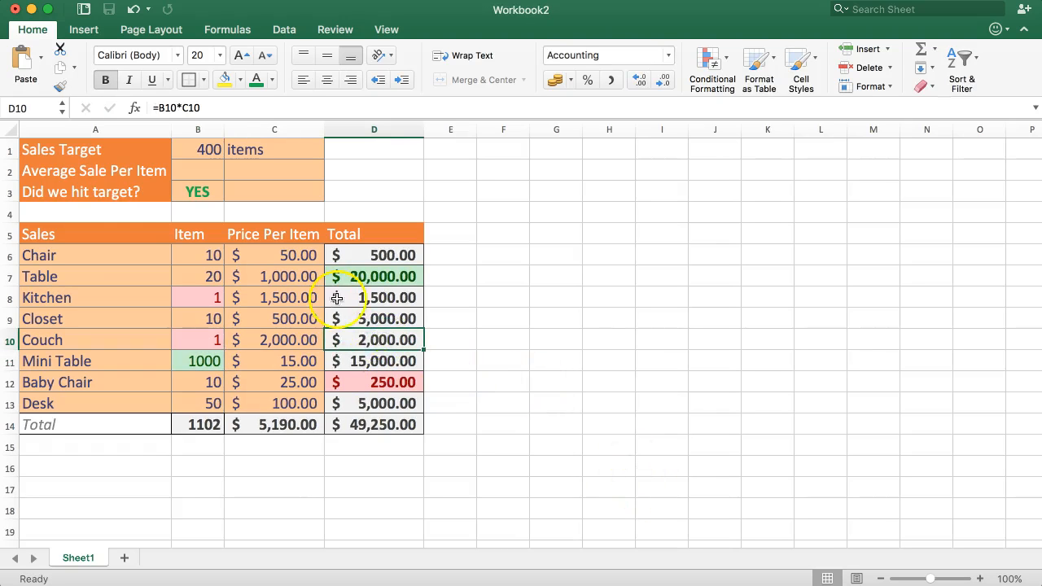
{"action": "left_click", "coordinate": [377, 277]}
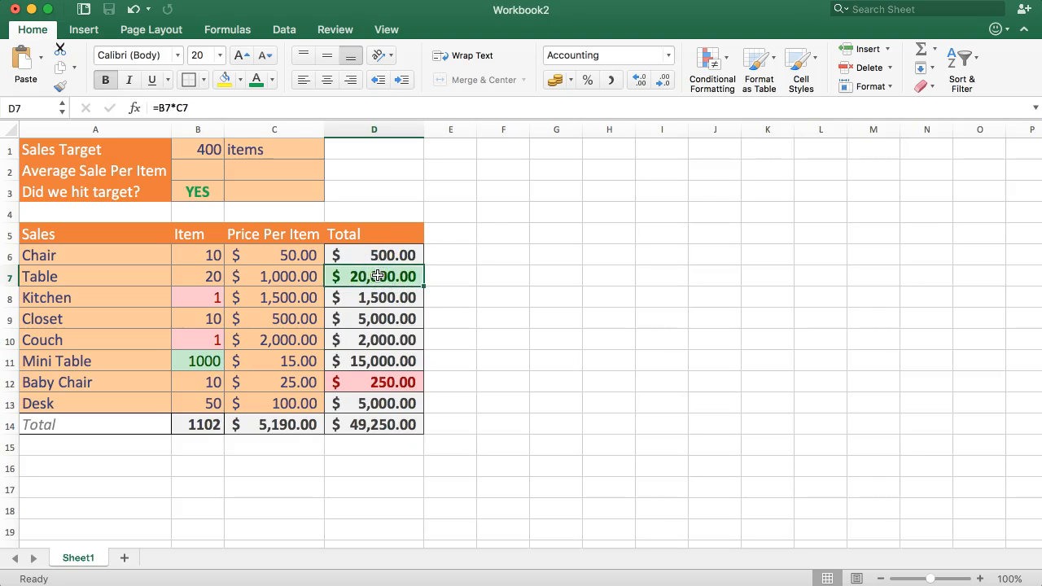